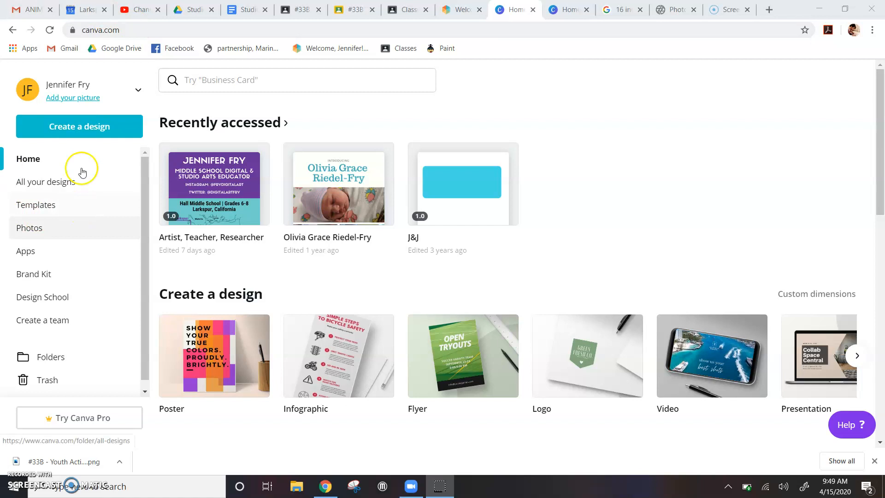
Create a blank custom-size design measuring 2000 × 2500 px.
click(89, 127)
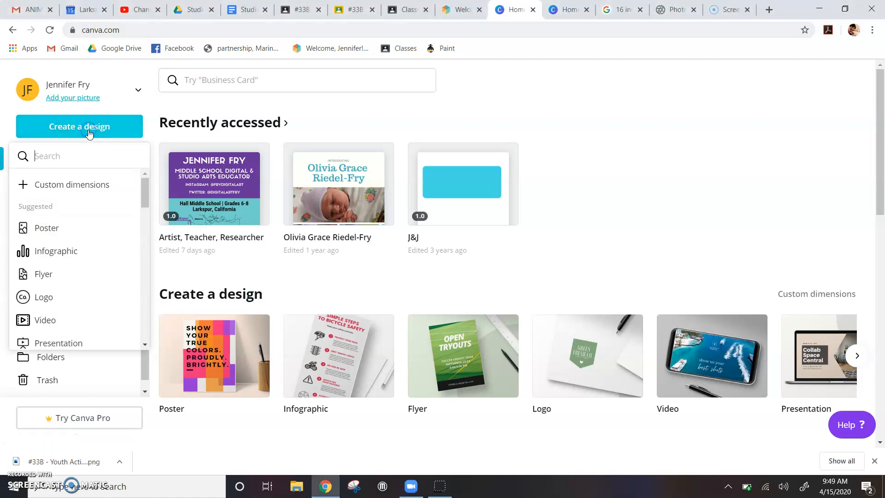
click(59, 185)
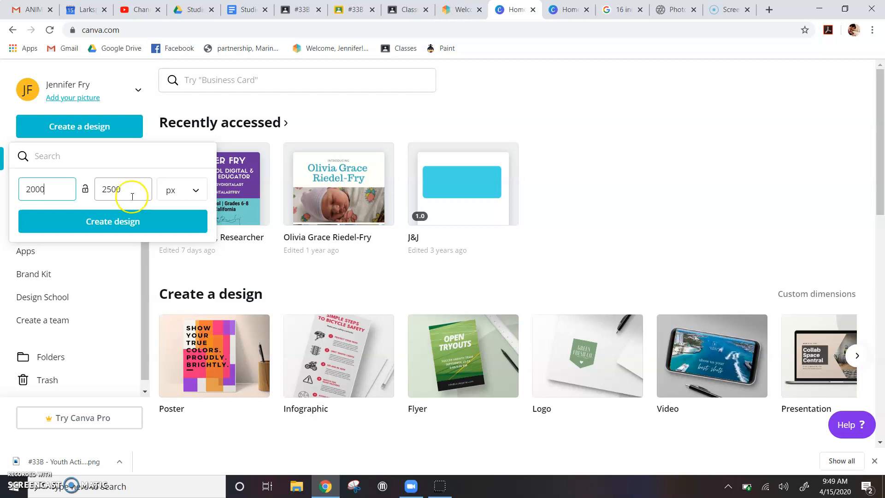
click(113, 224)
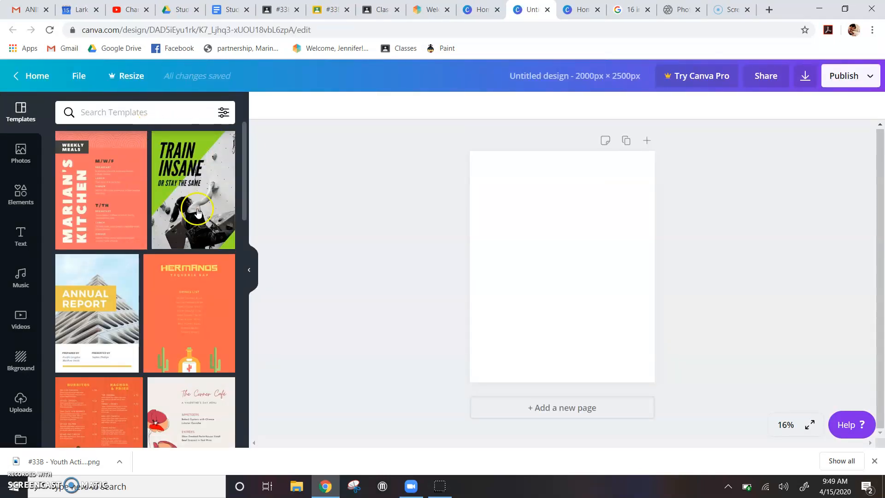
Upload the grey torso drawing, the first "#33B - Youth Activism Poster final GRAPHIC creation" PNG in the Macro_Photos folder.
click(249, 269)
click(20, 194)
click(244, 269)
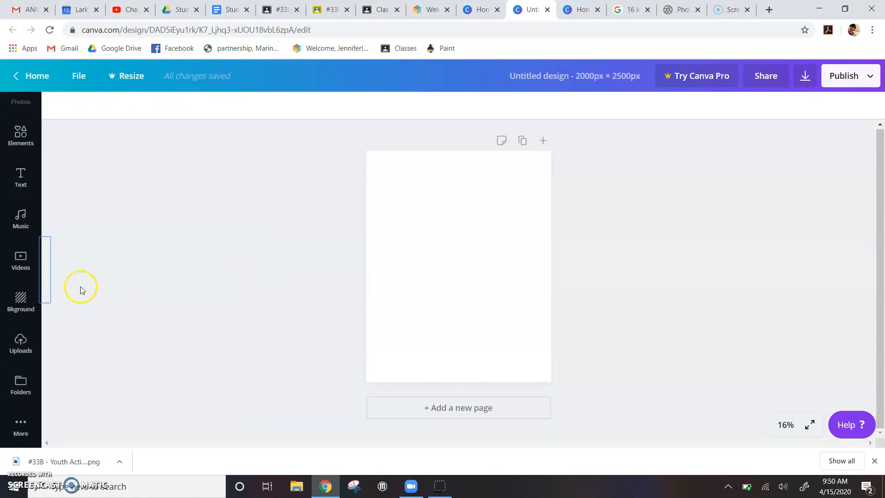
click(21, 342)
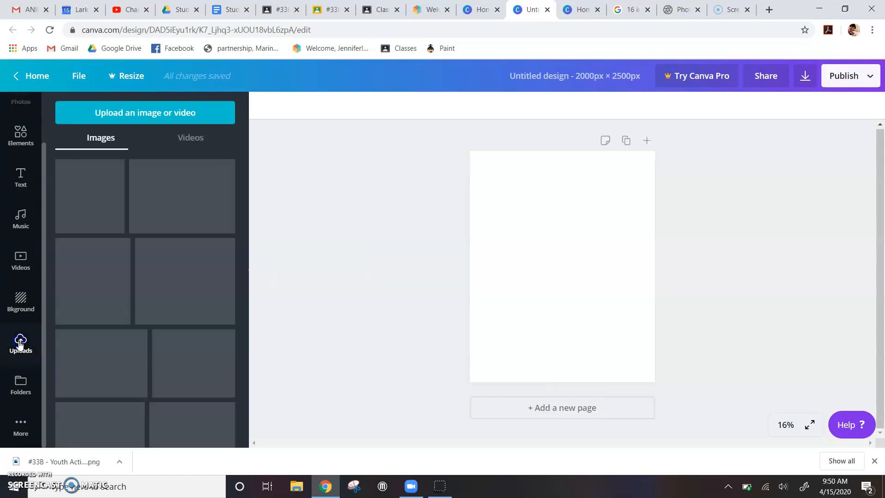
click(165, 113)
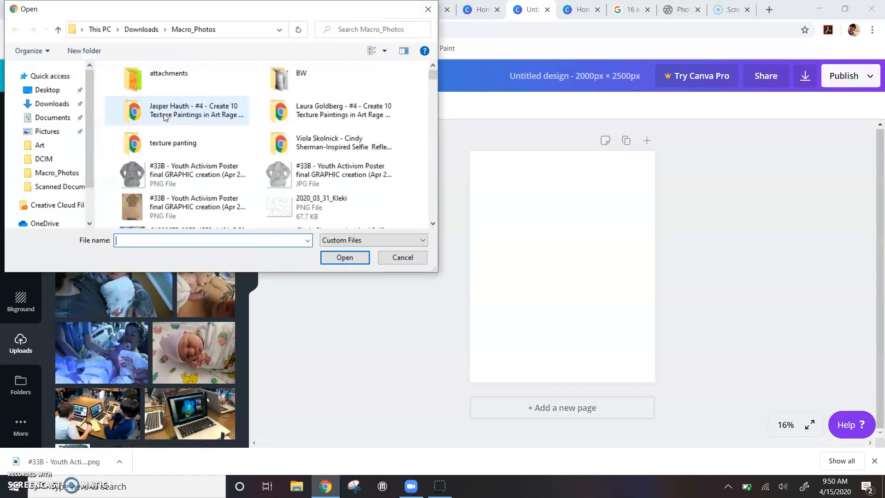
click(189, 174)
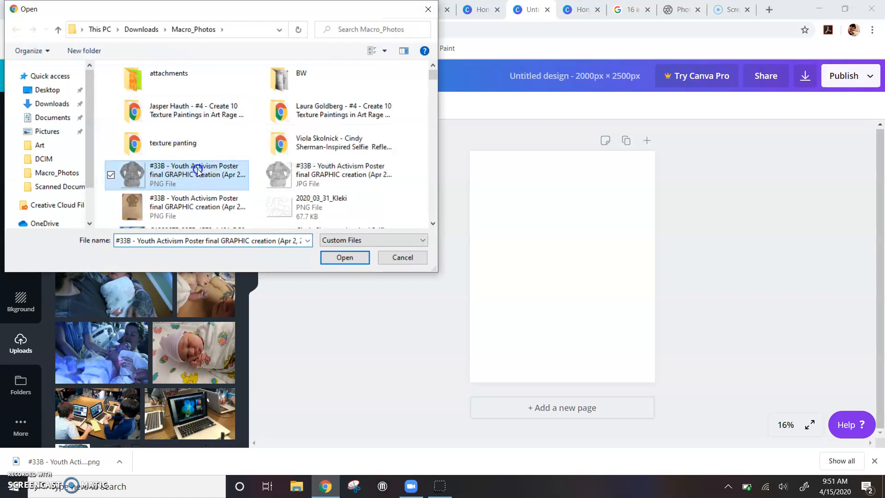
click(355, 257)
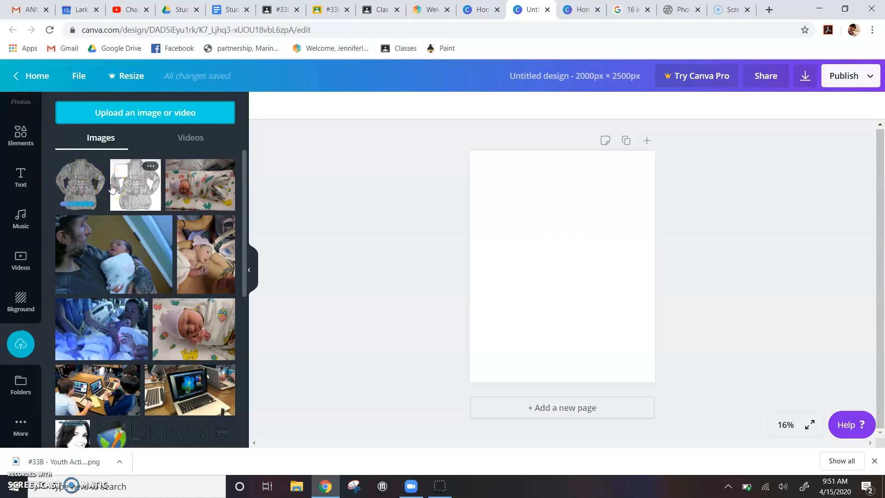
Place the uploaded BODY SHAMING drawing on the page, scale it down slightly and centre it along the page's upper edge.
drag(74, 180, 504, 172)
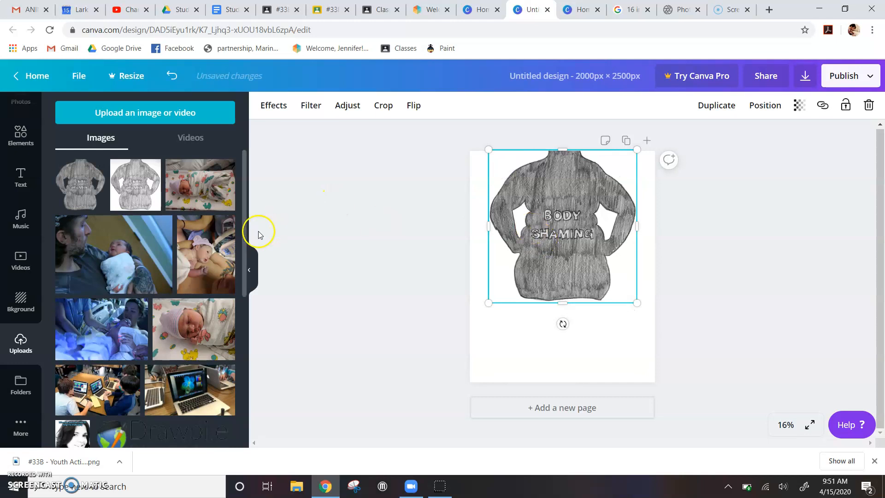
click(254, 269)
drag(534, 301, 514, 283)
mouse_move(455, 257)
mouse_down()
mouse_move(470, 257)
mouse_move(463, 256)
mouse_up()
click(563, 255)
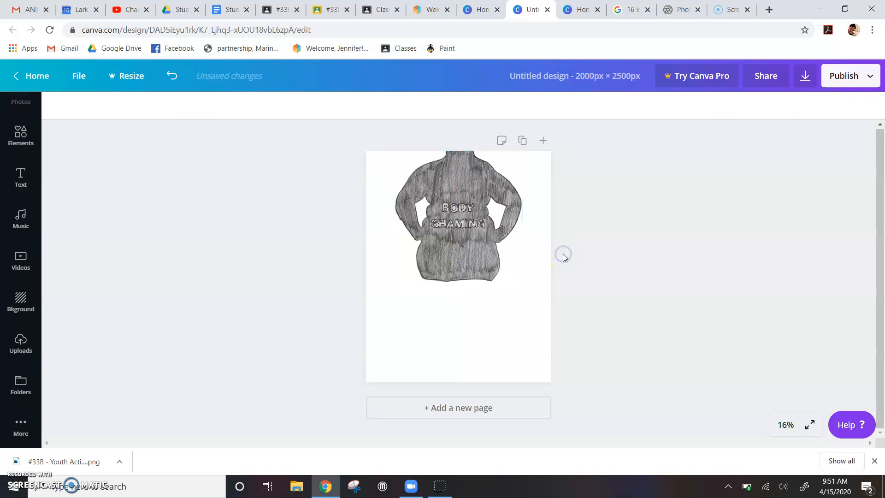
Add a heading below the drawing that reads "IMPERFECT".
click(20, 173)
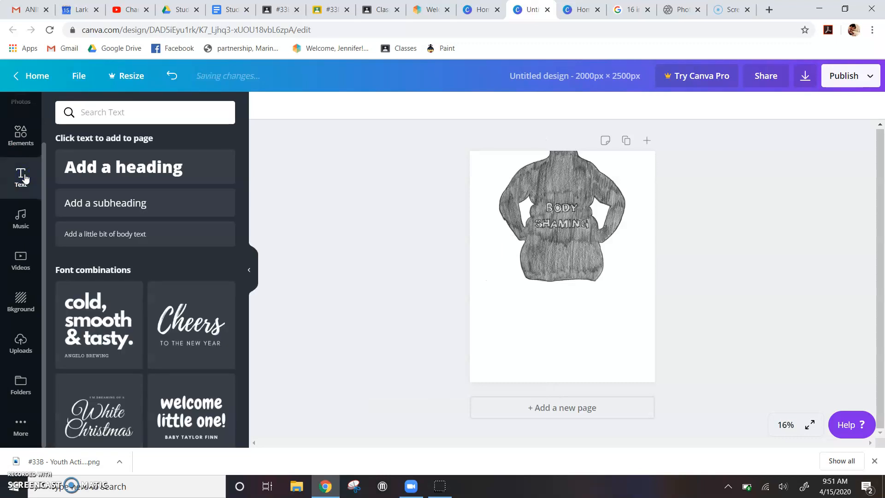
click(115, 170)
drag(114, 169, 542, 328)
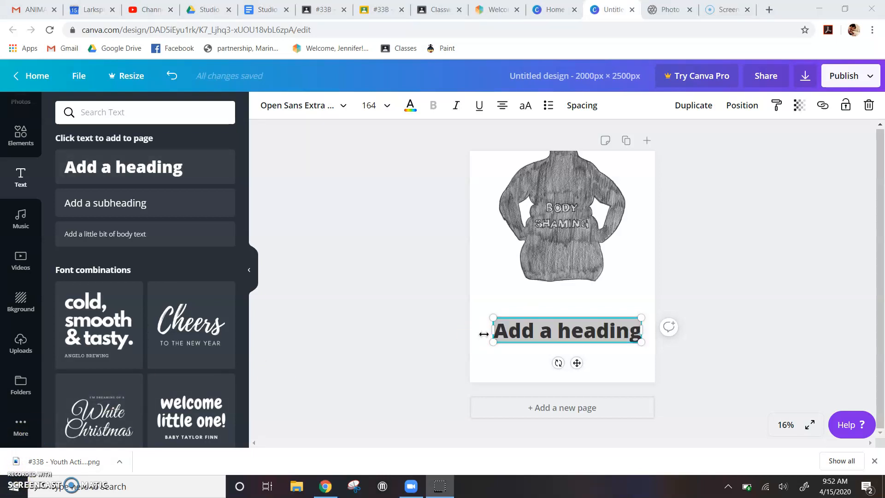
click(539, 328)
key(ctrl+a)
text(I)
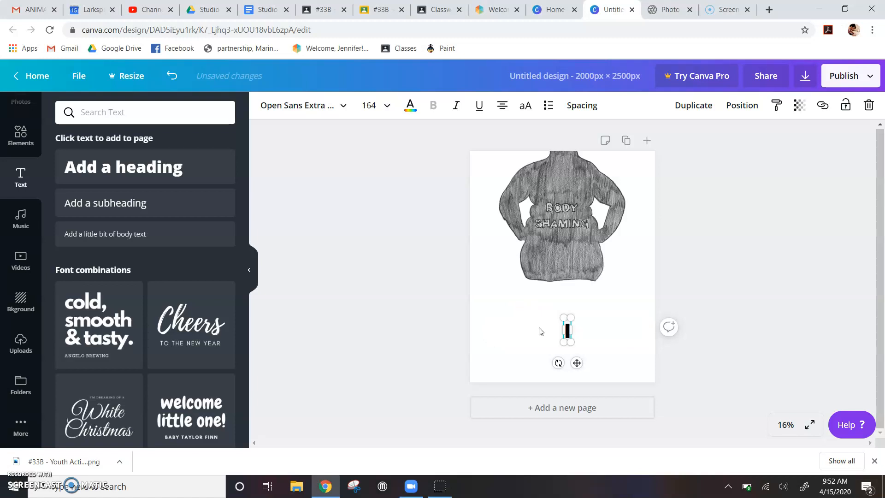
text(MPERFECT)
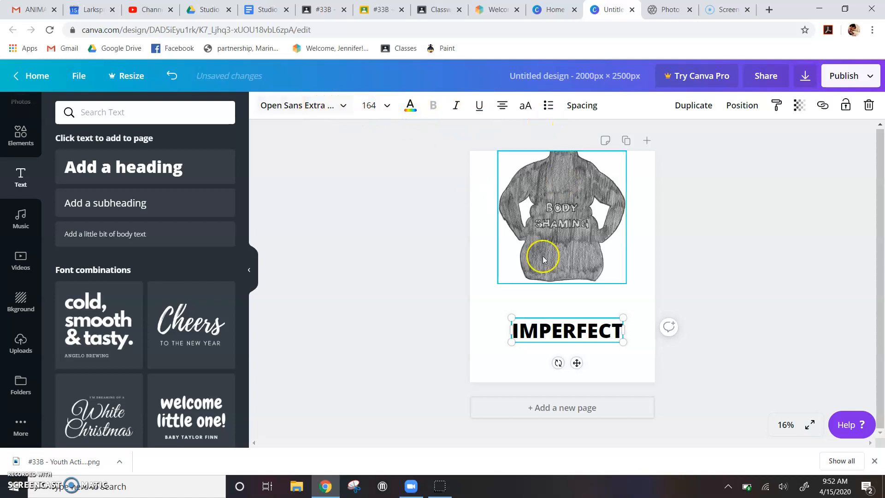
Browse the available fonts for the IMPERFECT heading.
key(ctrl+a)
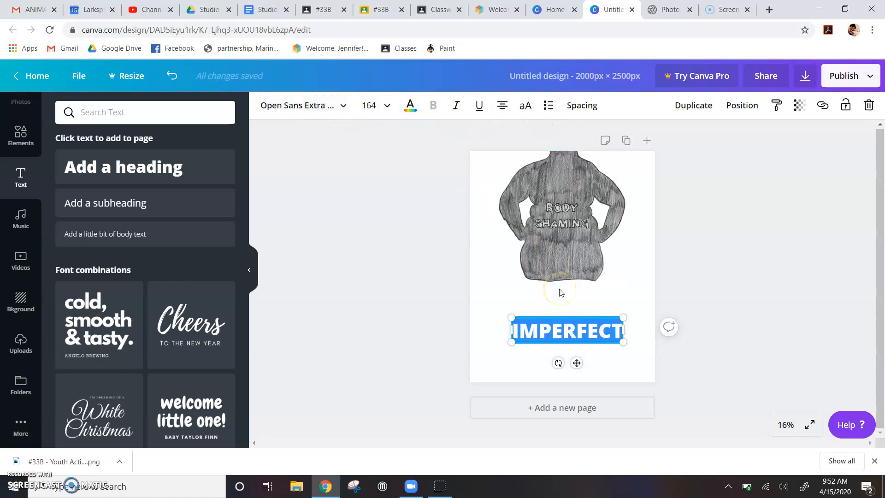
click(344, 106)
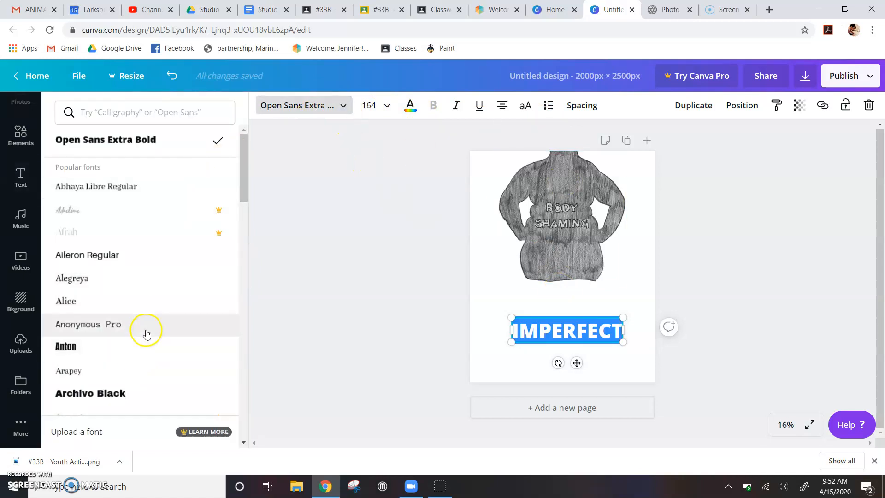
scroll(145, 333, down, 6)
scroll(147, 333, down, 3)
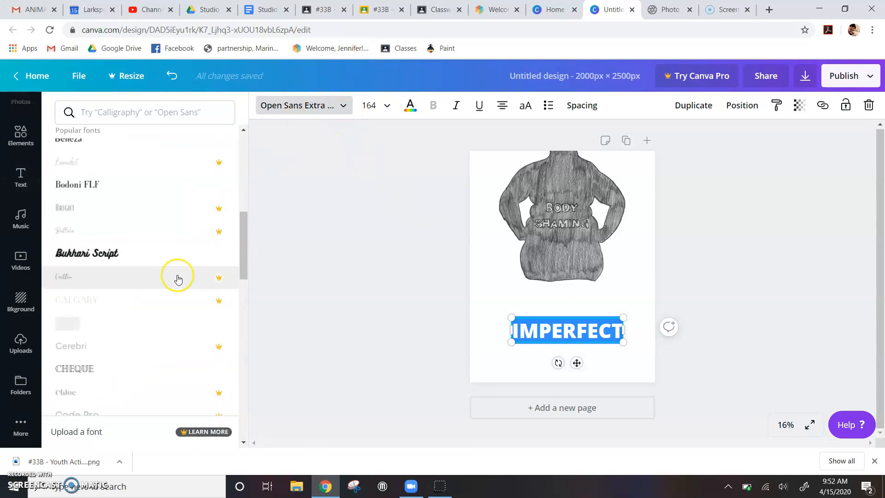
scroll(104, 374, down, 1)
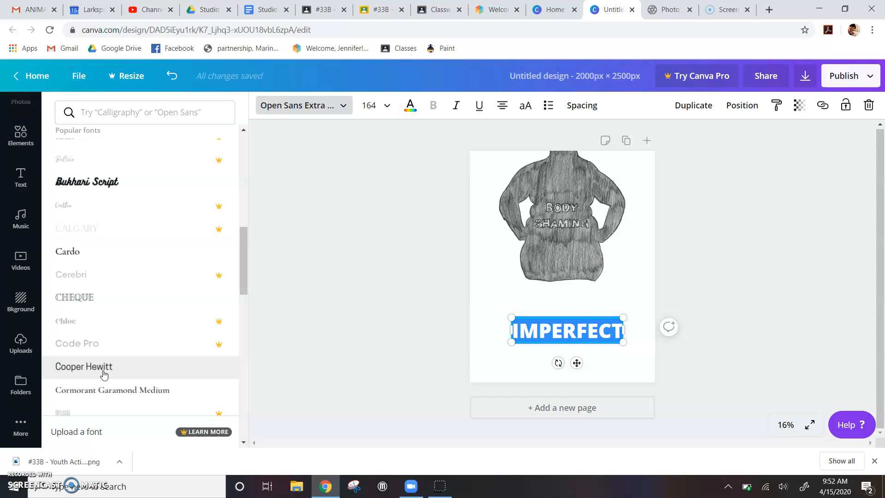
click(244, 245)
drag(244, 245, 239, 136)
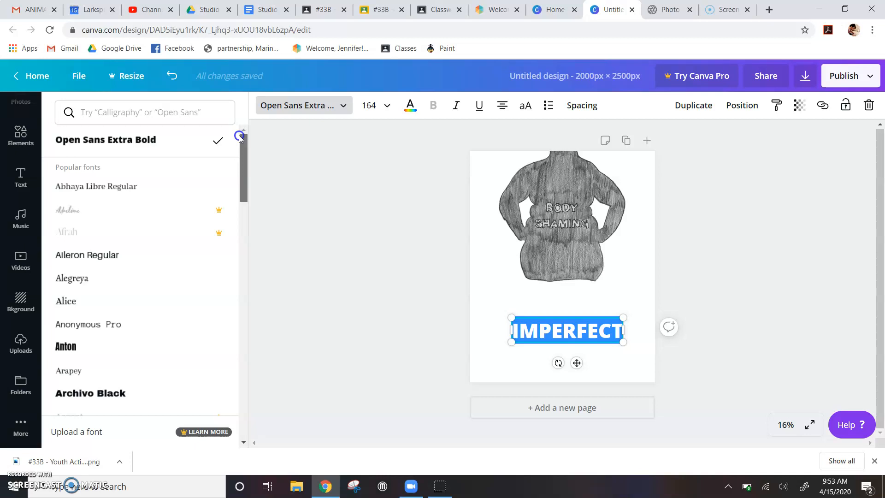
mouse_move(239, 137)
mouse_down()
mouse_move(240, 178)
mouse_move(242, 124)
mouse_up()
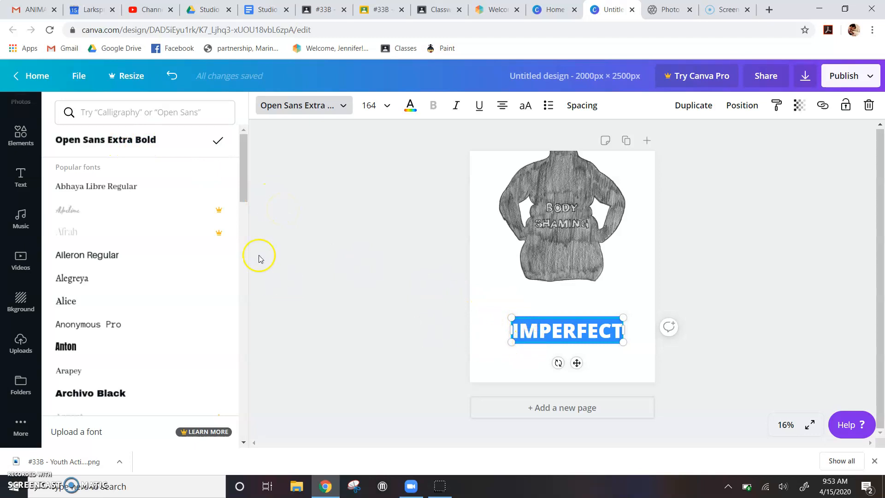
click(368, 282)
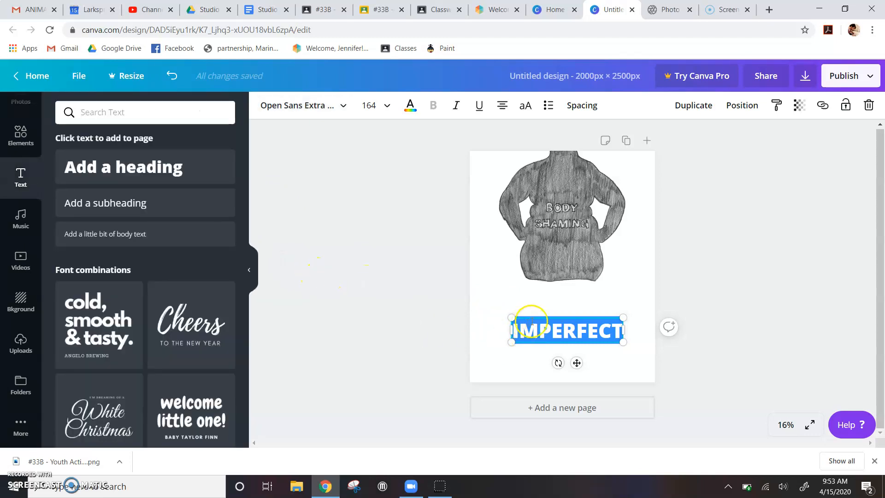
Move the IMPERFECT heading down, close to the page's lower edge.
click(526, 293)
click(538, 328)
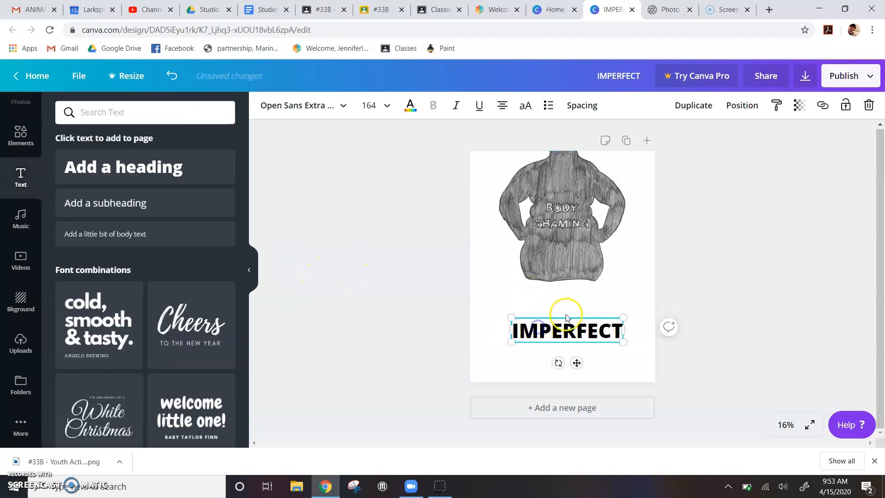
drag(562, 320, 560, 350)
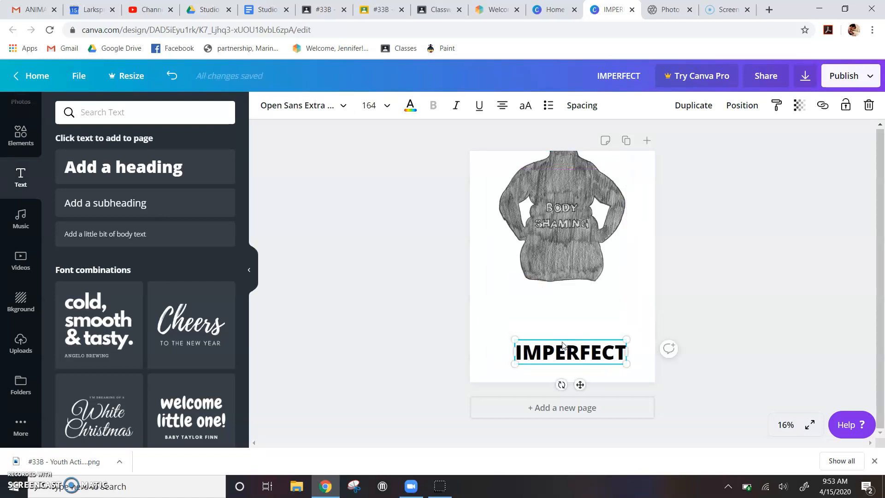
Add a second heading reading "Perfectly" and position it between the drawing and the IMPERFECT heading.
click(162, 175)
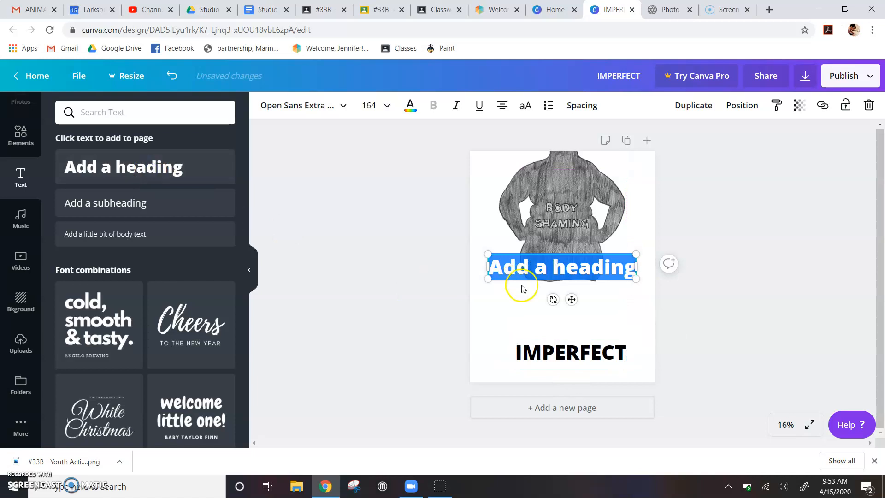
text(p)
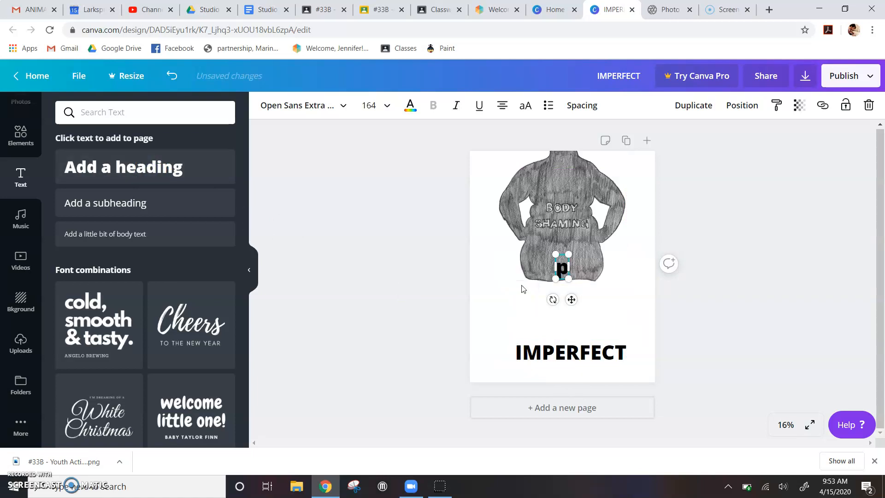
key(BackSpace)
text(Perfec)
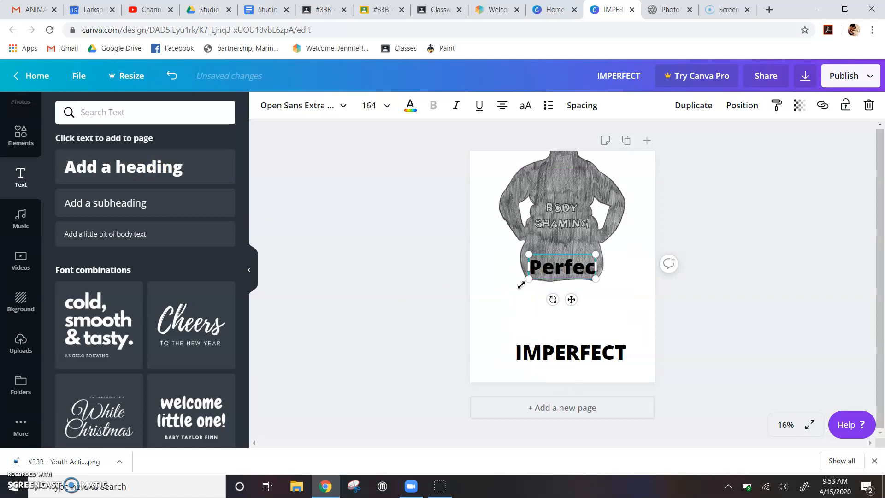
text(tly)
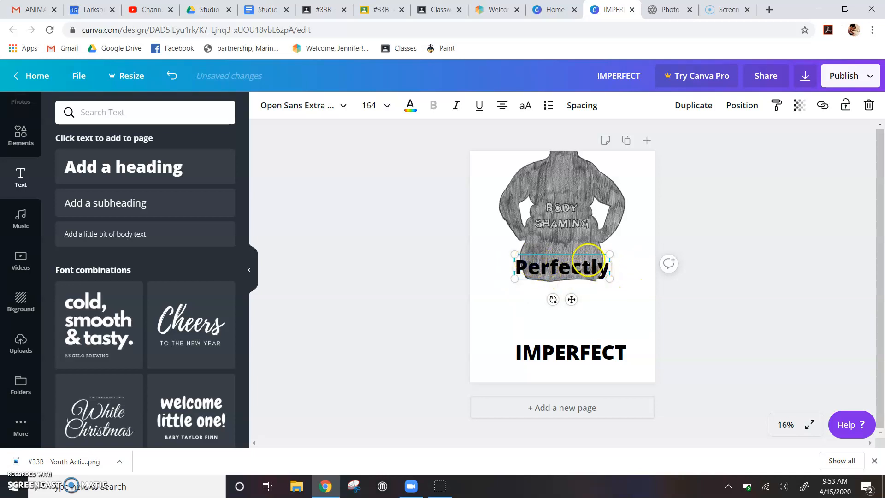
drag(572, 264, 576, 305)
Set the font of the "Perfectly" heading to Alegreya.
click(570, 313)
double_click(570, 313)
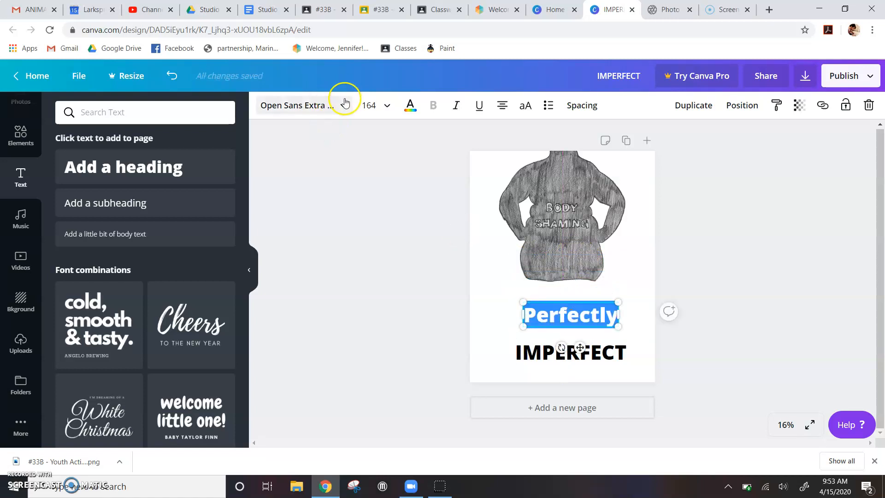
click(369, 105)
click(346, 105)
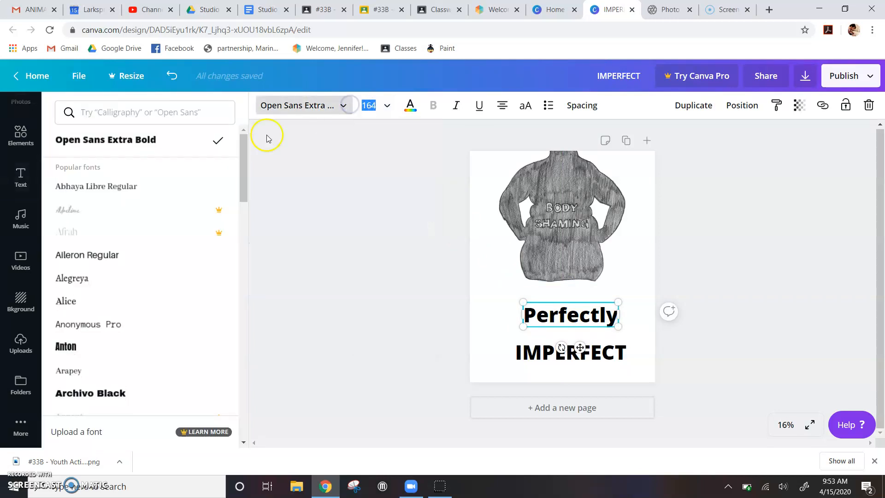
click(86, 279)
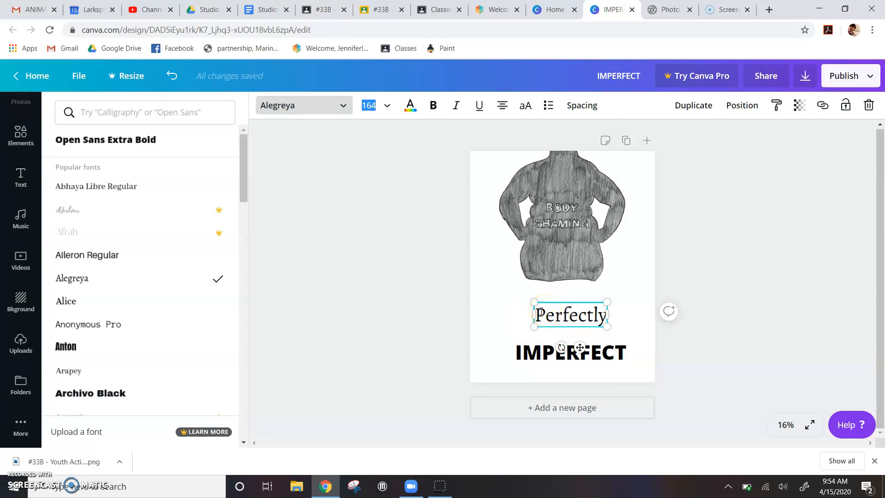
Rewrite the "Perfectly" heading in capitals as "PERFECTLY".
drag(540, 312, 604, 316)
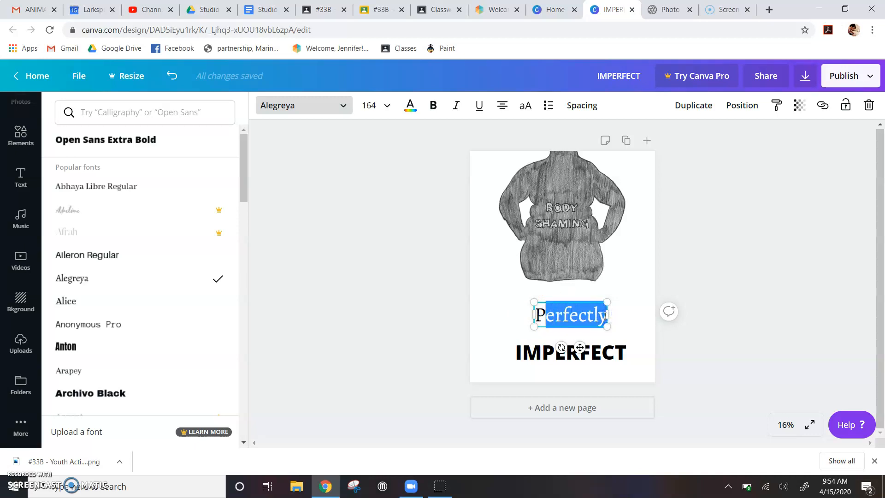
text(ERFECTLY)
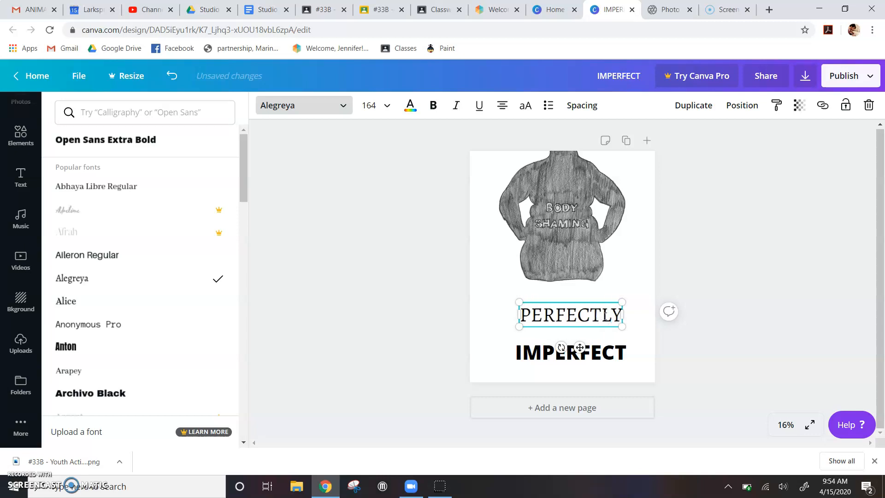
click(733, 292)
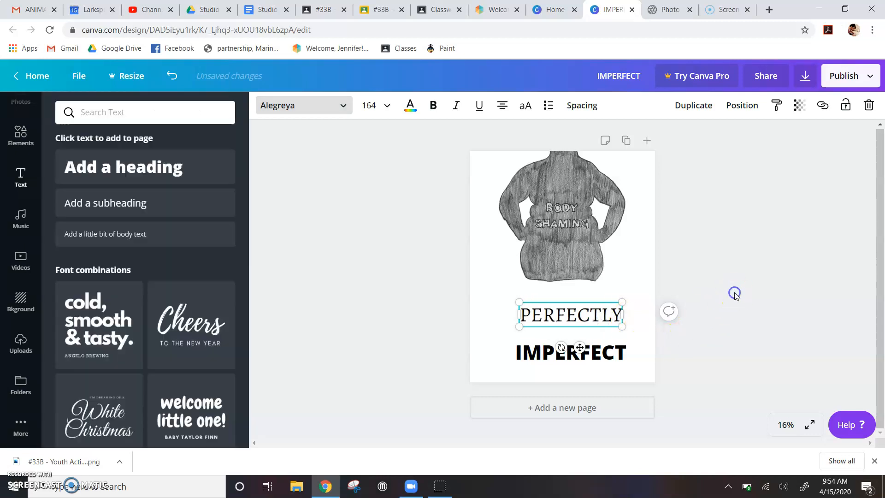
click(454, 298)
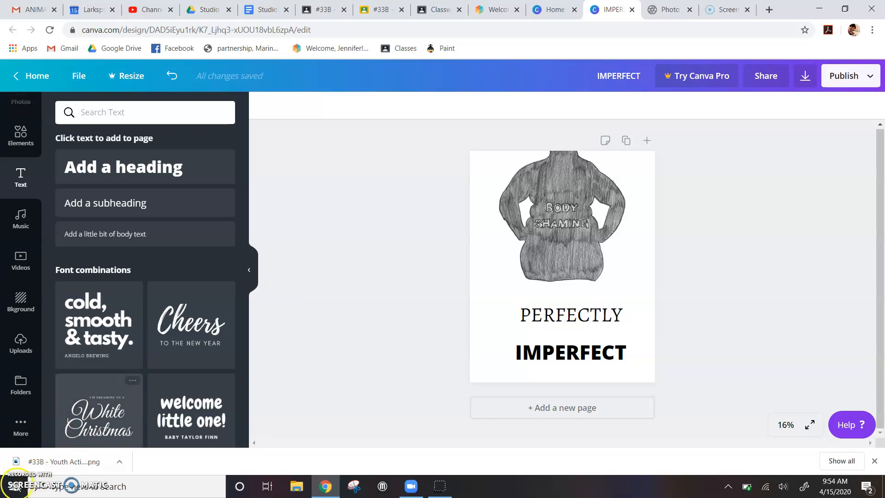
key(ctrl+z)
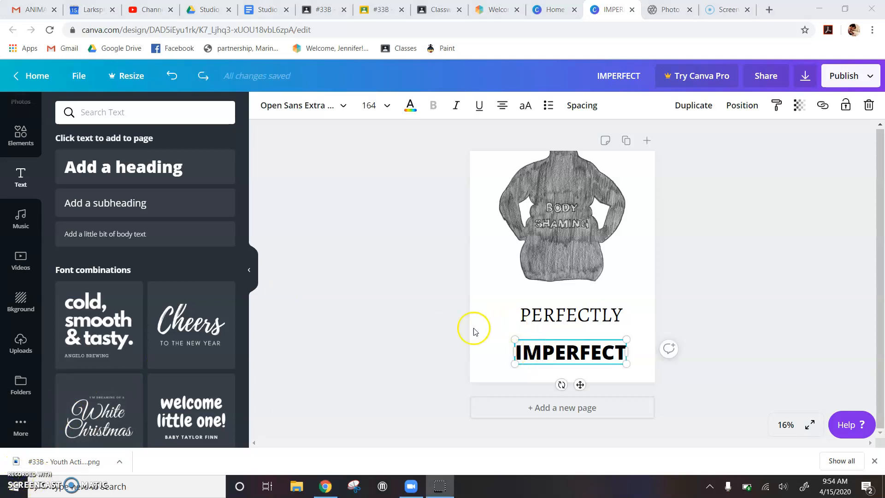
Enlarge the IMPERFECT heading to size 220 and place it just above the page's lower edge, with a margin beside it.
click(460, 316)
click(565, 347)
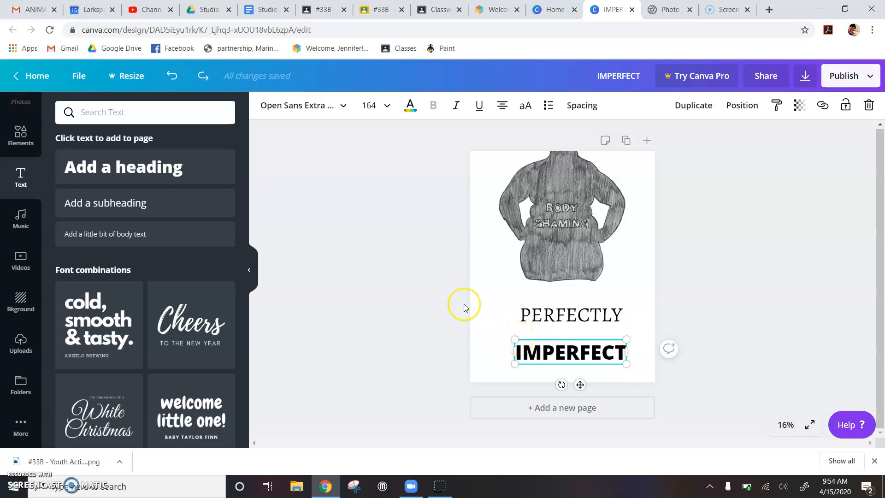
mouse_move(518, 338)
mouse_down()
mouse_move(489, 320)
mouse_move(514, 337)
mouse_move(504, 337)
mouse_up()
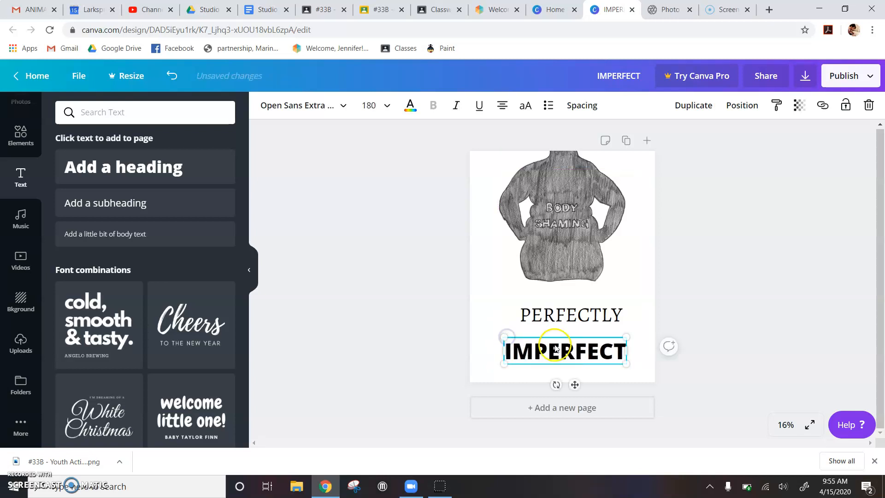
drag(562, 340, 527, 355)
drag(595, 352, 621, 343)
click(549, 370)
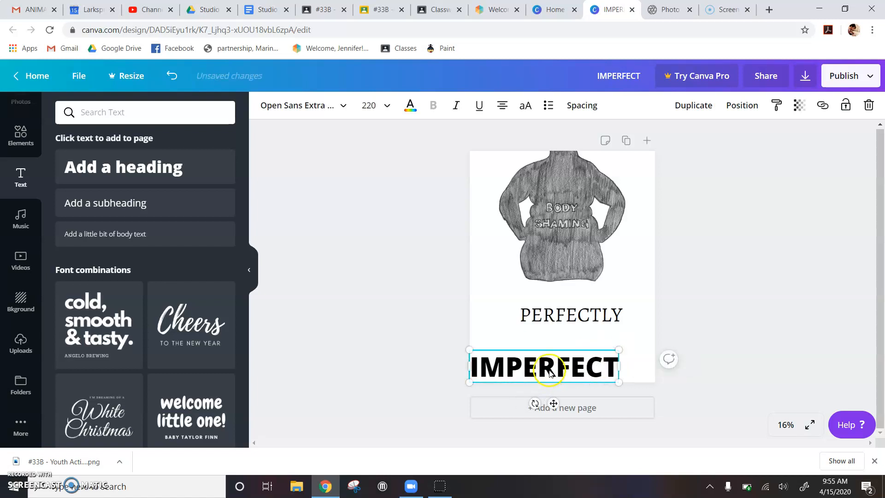
mouse_move(551, 370)
mouse_down()
mouse_move(565, 355)
mouse_move(552, 357)
mouse_up()
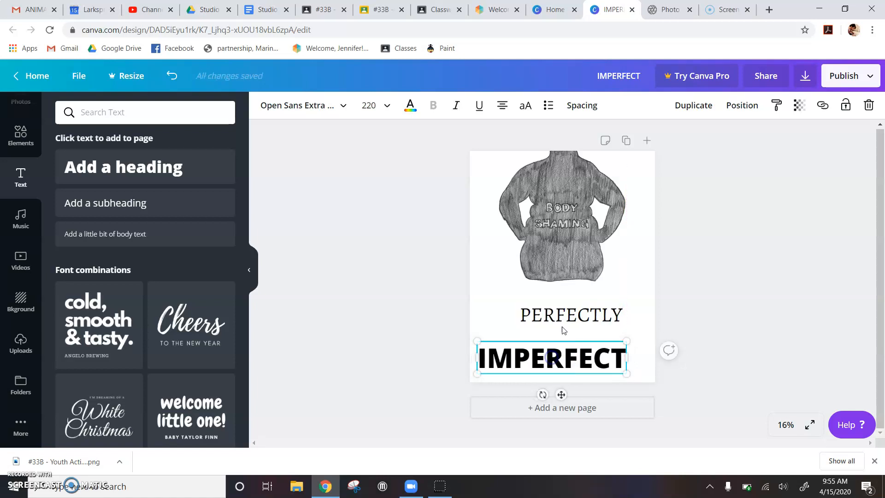
Move the PERFECTLY heading down and toward the page's right edge, directly above the end of the IMPERFECT heading.
click(583, 314)
drag(583, 313, 593, 327)
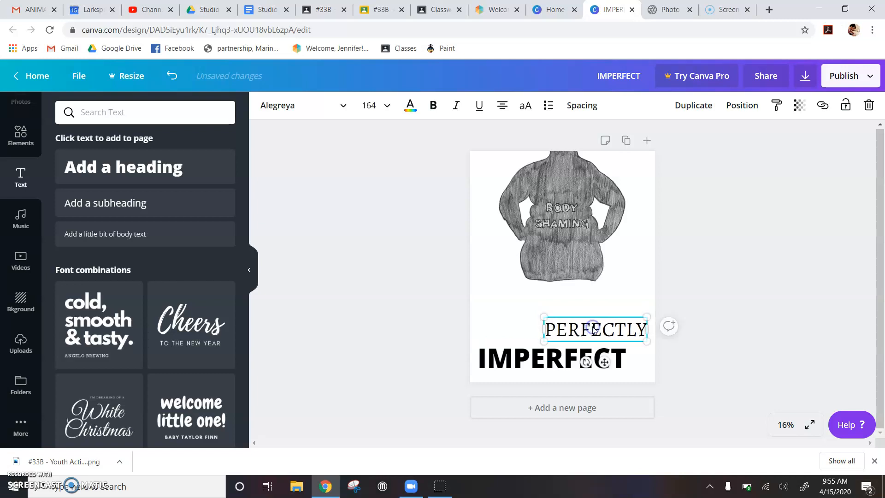
click(672, 283)
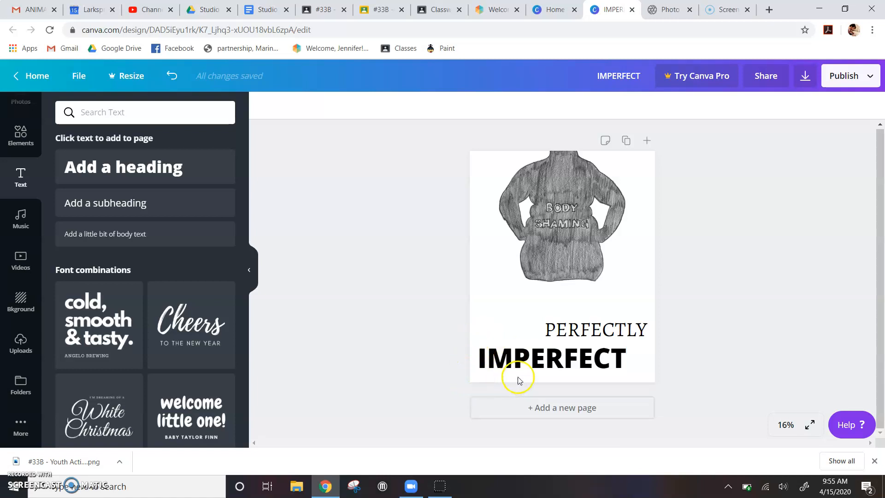
Try the IMPERFECT heading partly cut off by the page's lower-left corner, and undo the move.
drag(493, 359, 482, 374)
click(428, 364)
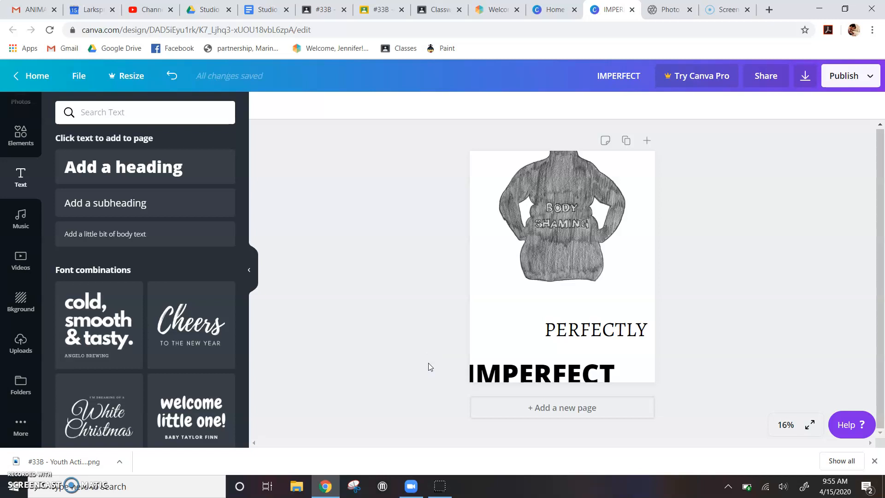
key(ctrl+z)
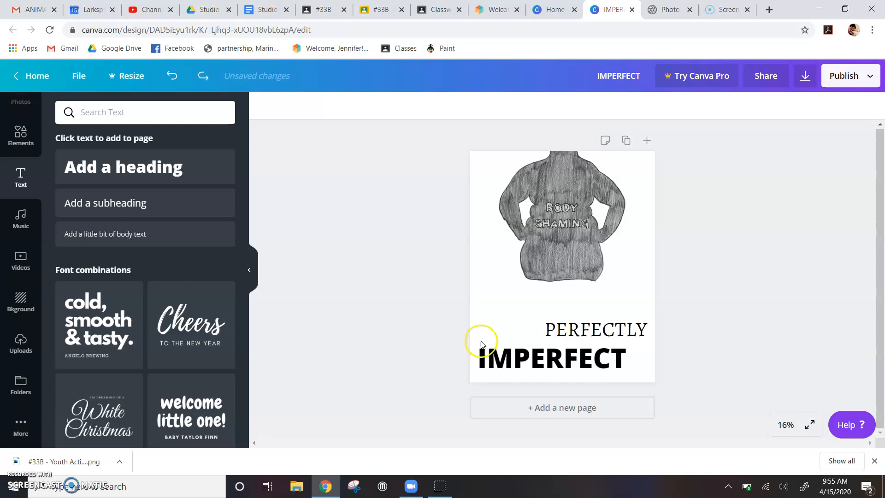
click(479, 358)
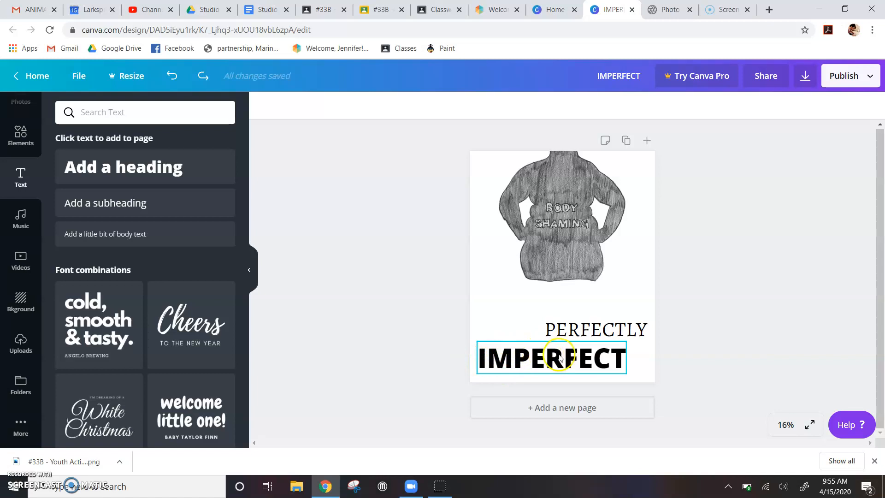
Try the body-shaming drawing lower on the page, away from the upper edge, and undo the move.
click(564, 156)
drag(563, 155, 566, 171)
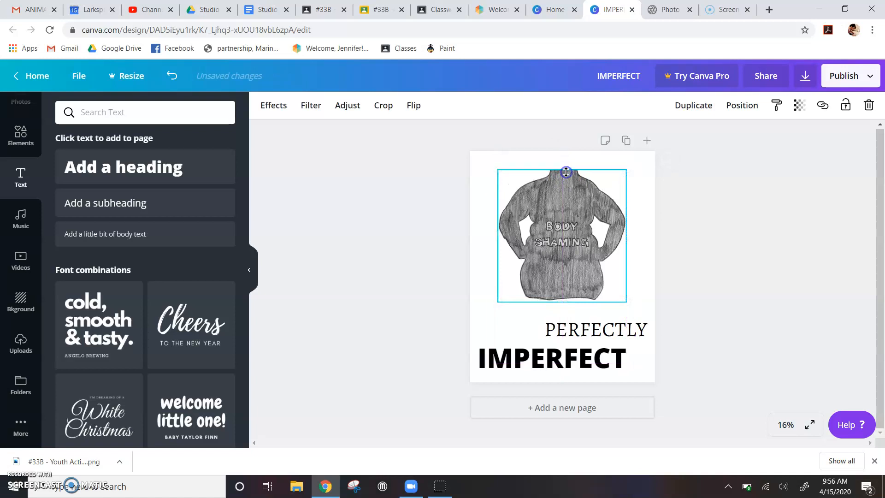
click(547, 137)
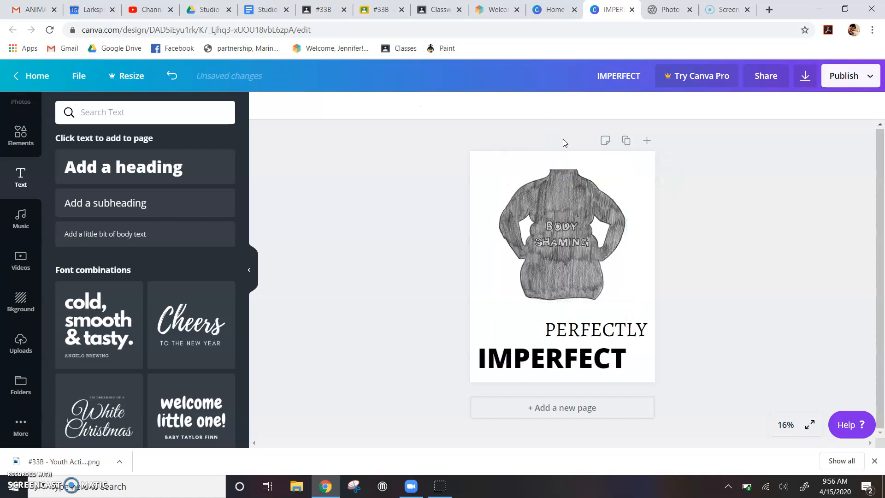
key(ctrl+z)
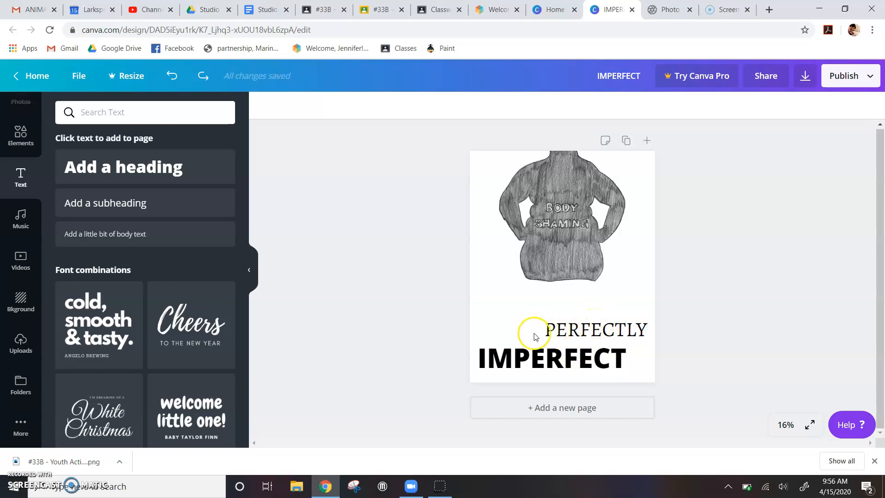
Change the text color of the IMPERFECT heading to the dark blue default color.
click(592, 324)
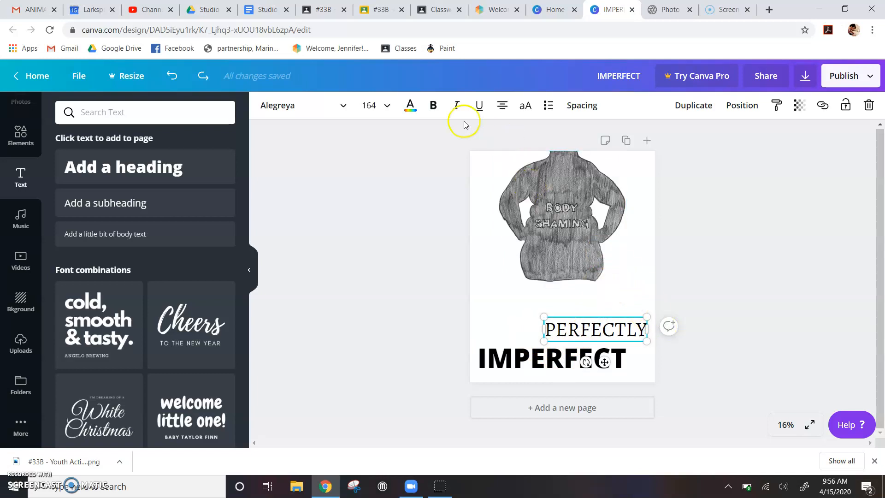
click(556, 362)
click(410, 104)
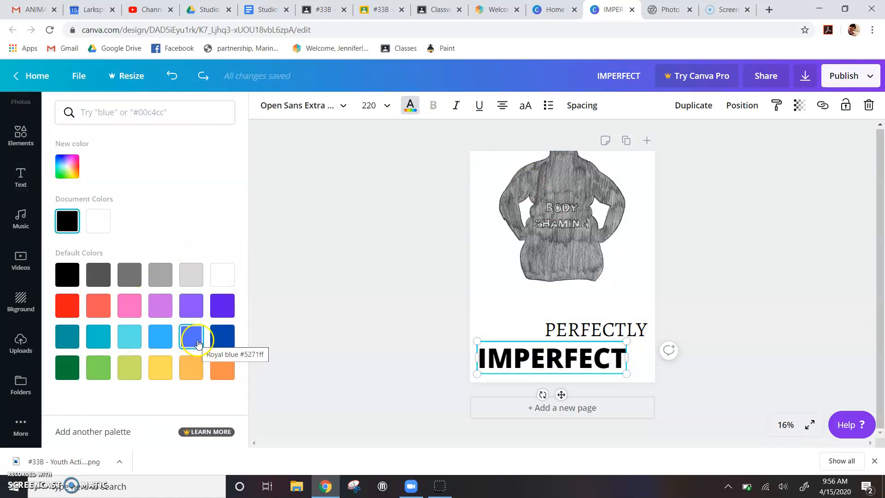
click(217, 335)
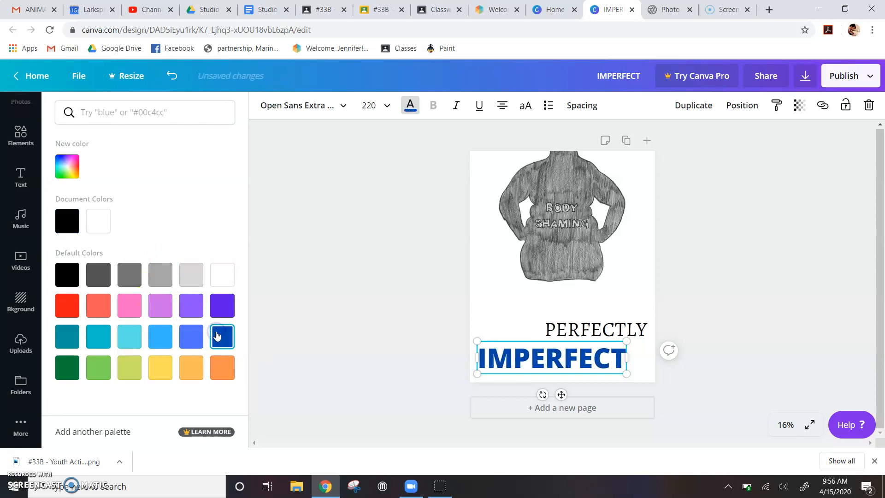
Try teal on the PERFECTLY heading, and settle on the orange default color for its text.
click(567, 331)
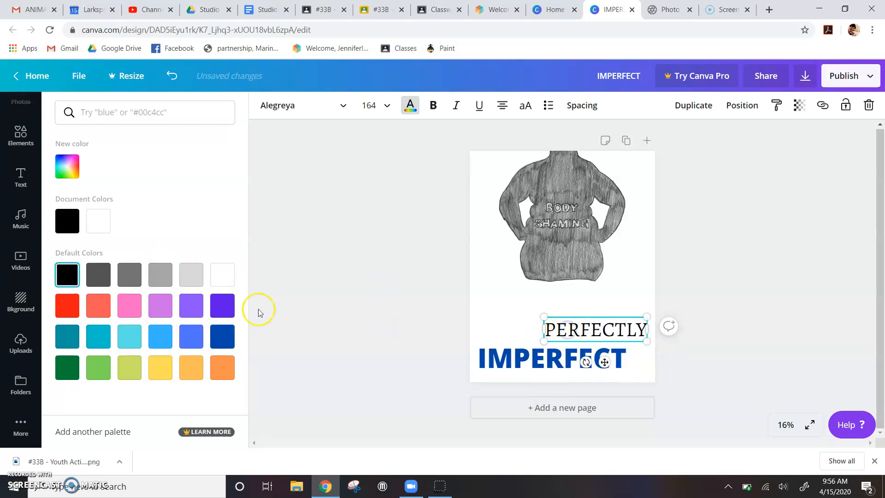
click(72, 346)
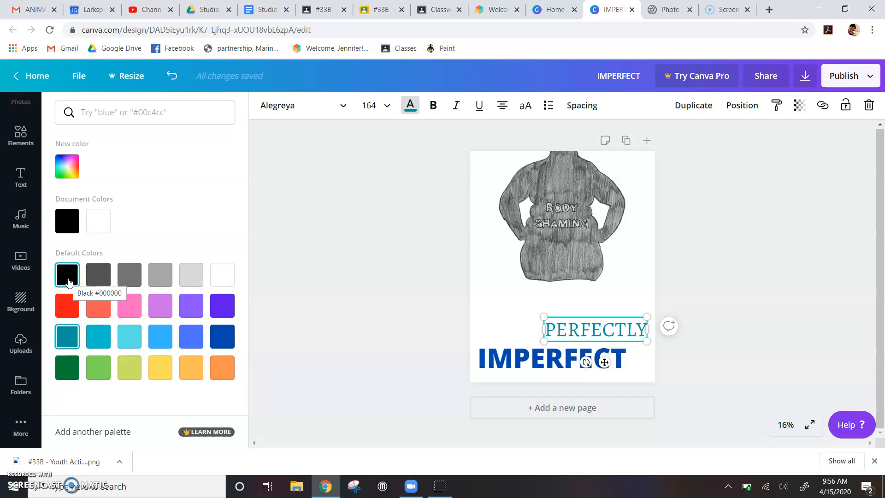
click(223, 367)
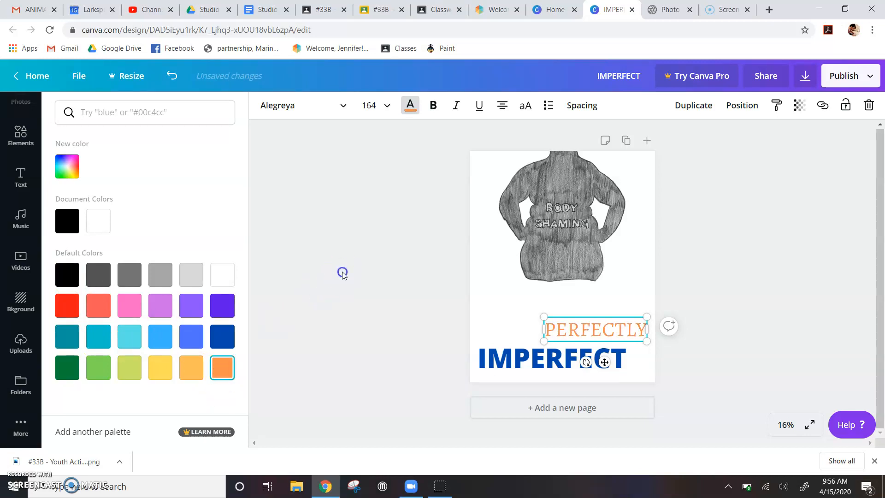
click(343, 272)
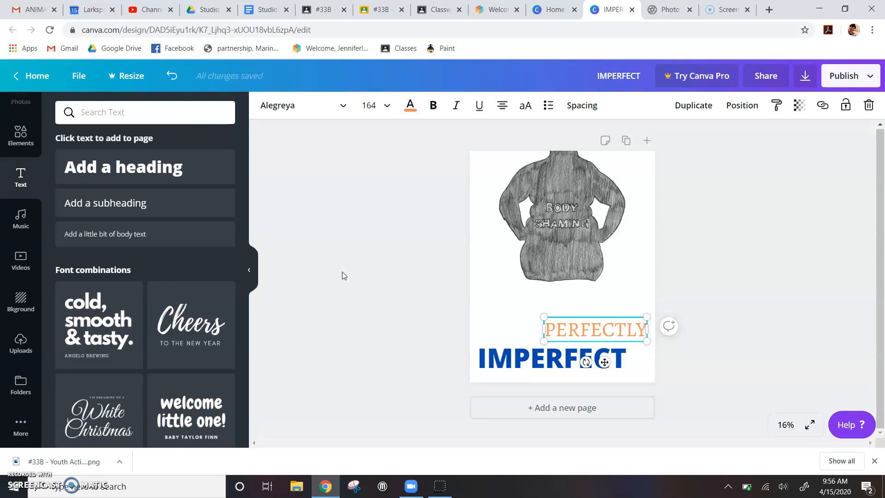
click(341, 273)
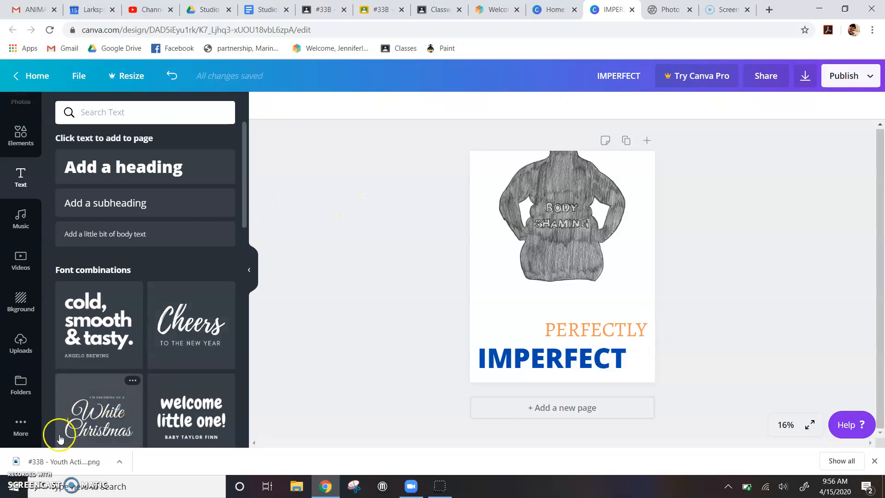